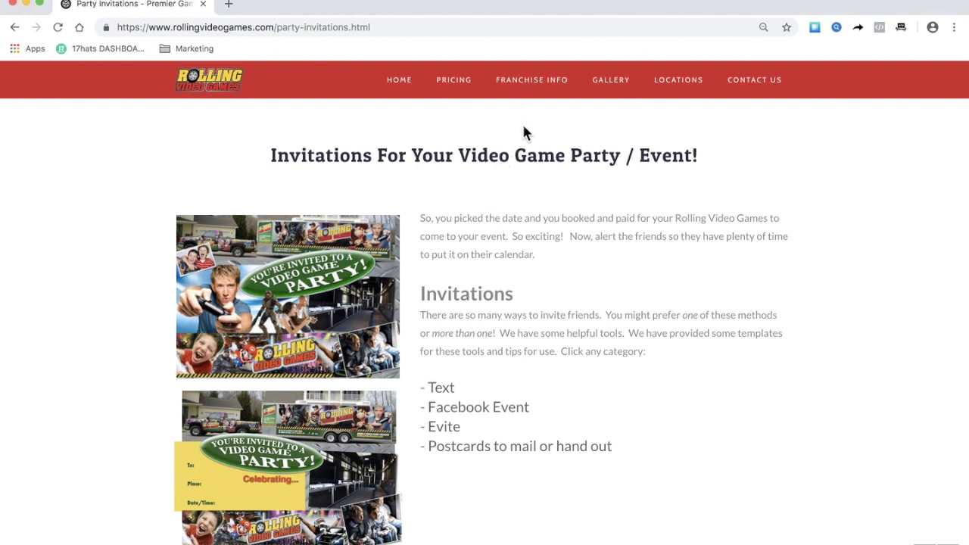
Step: Open the site's Facebook Event Invitations page and download the facebookinvitetemplate.jpg template
mouse_move(460, 90)
mouse_move(451, 173)
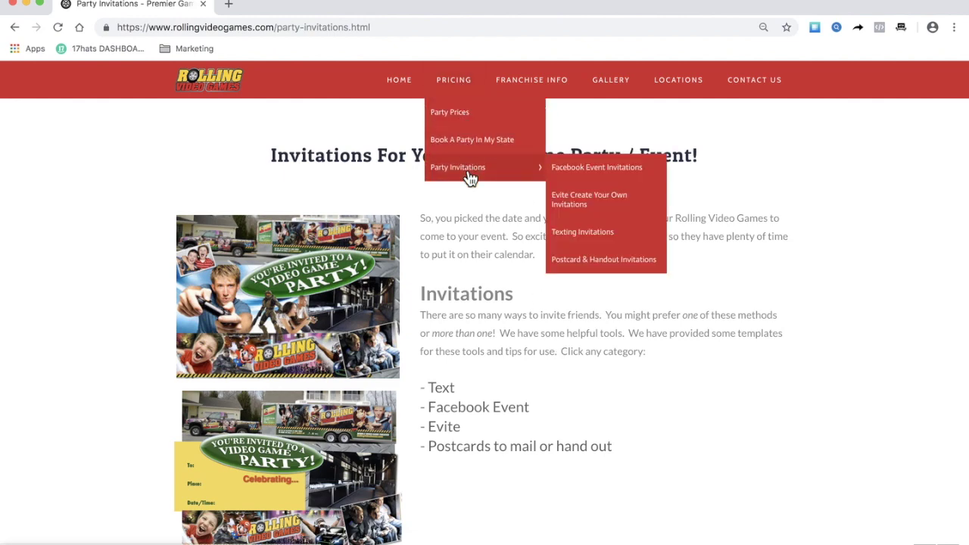
left_click(586, 180)
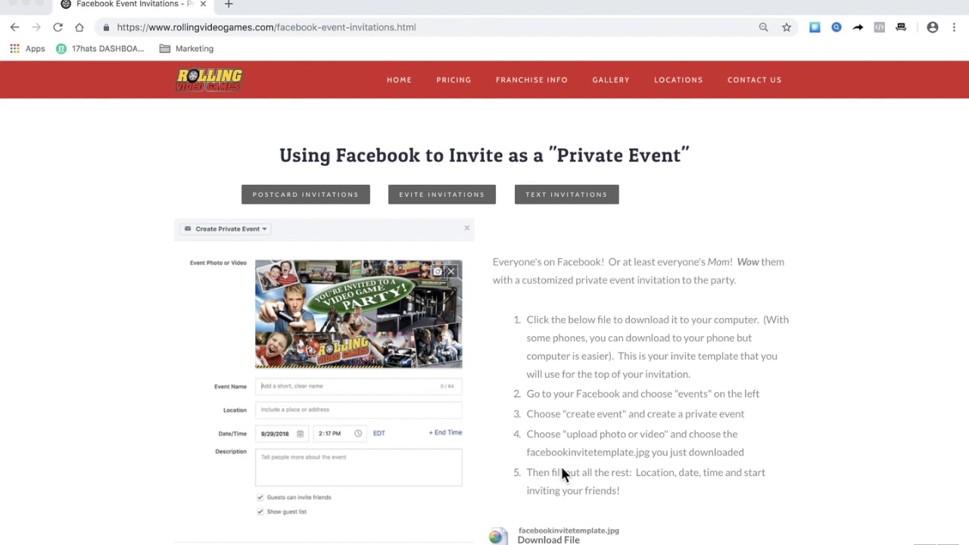
scroll(550, 511, "down", 2)
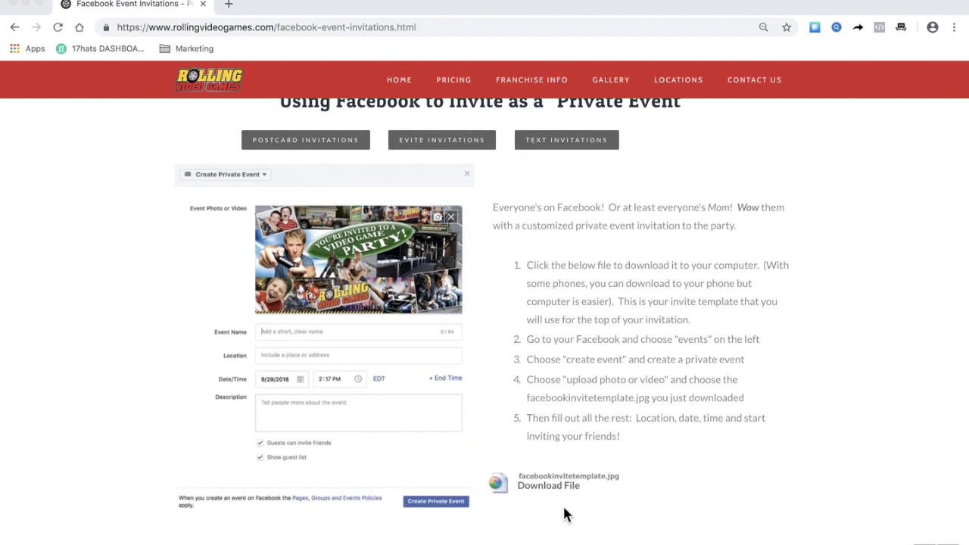
left_click(558, 490)
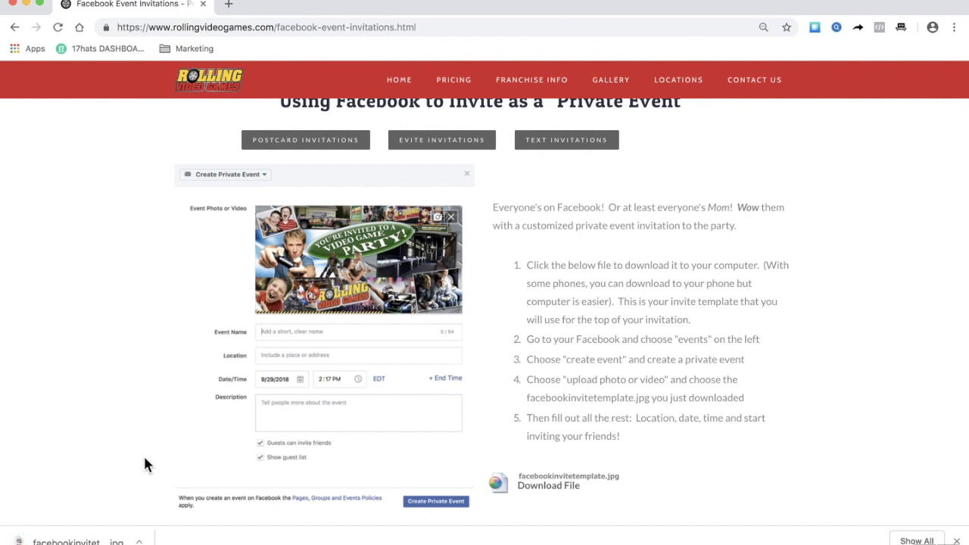
scroll(147, 437, "up", 2)
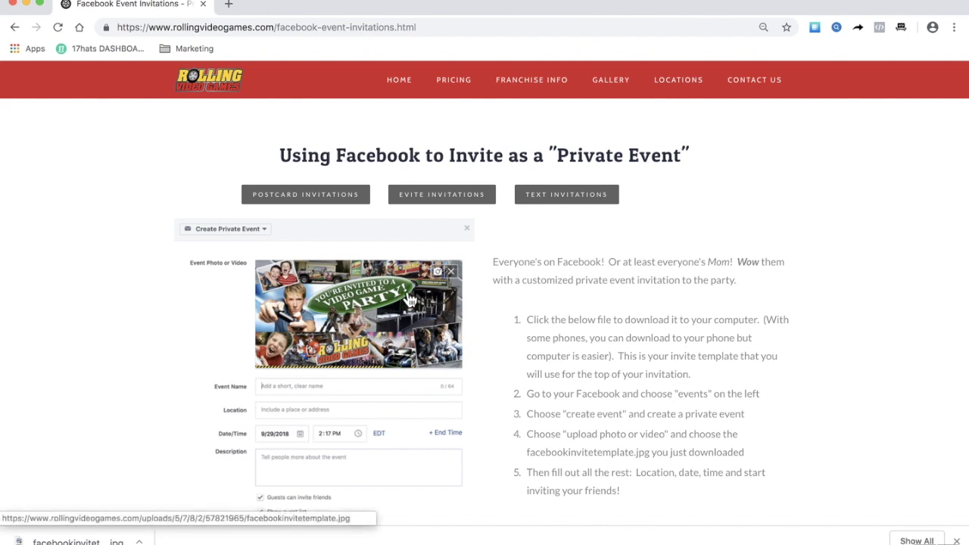
Step: Switch to Facebook in Safari, go to Events and start creating a private event
mouse_move(299, 540)
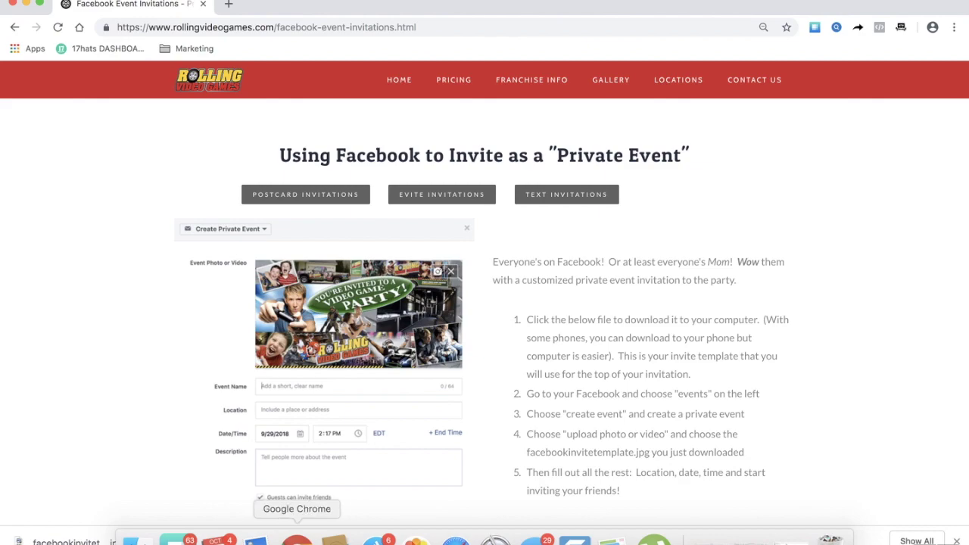
left_click(455, 540)
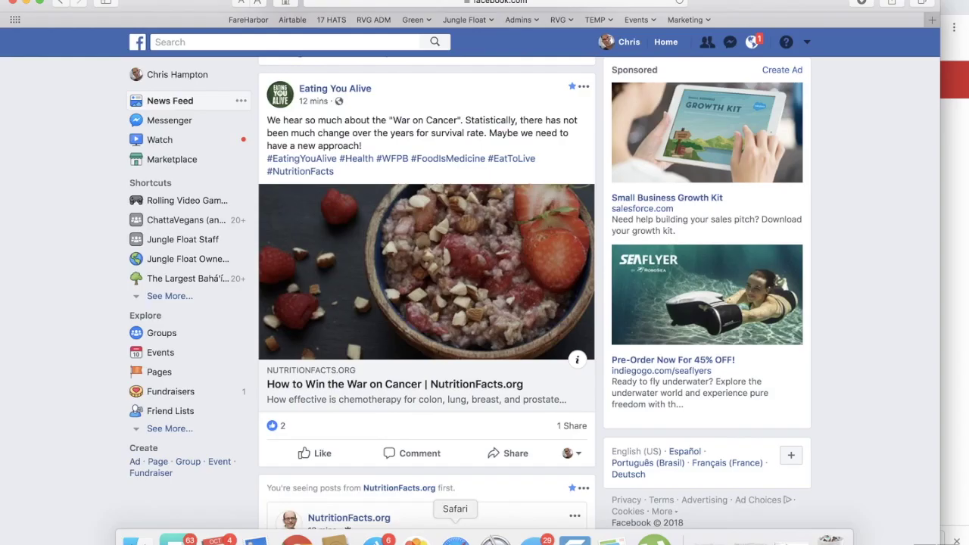
left_click(161, 354)
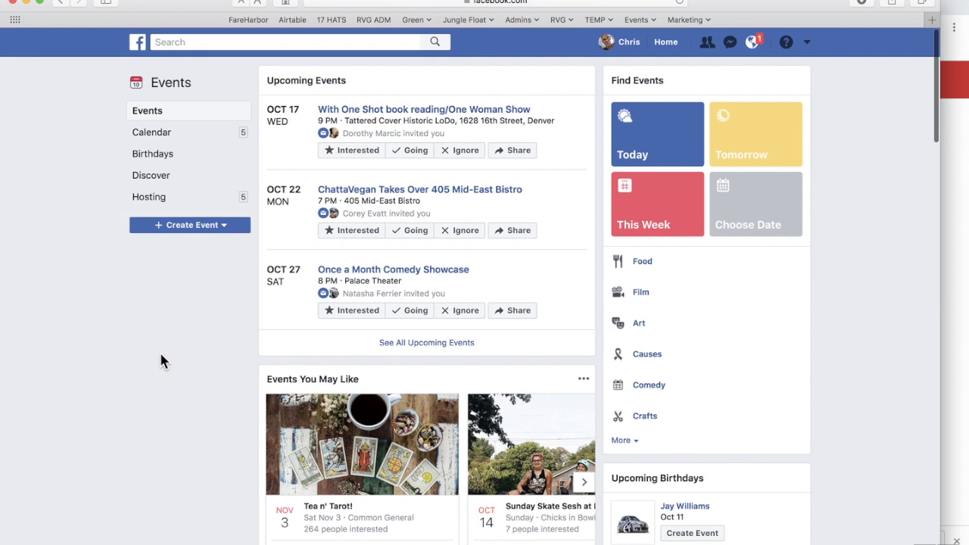
left_click(188, 227)
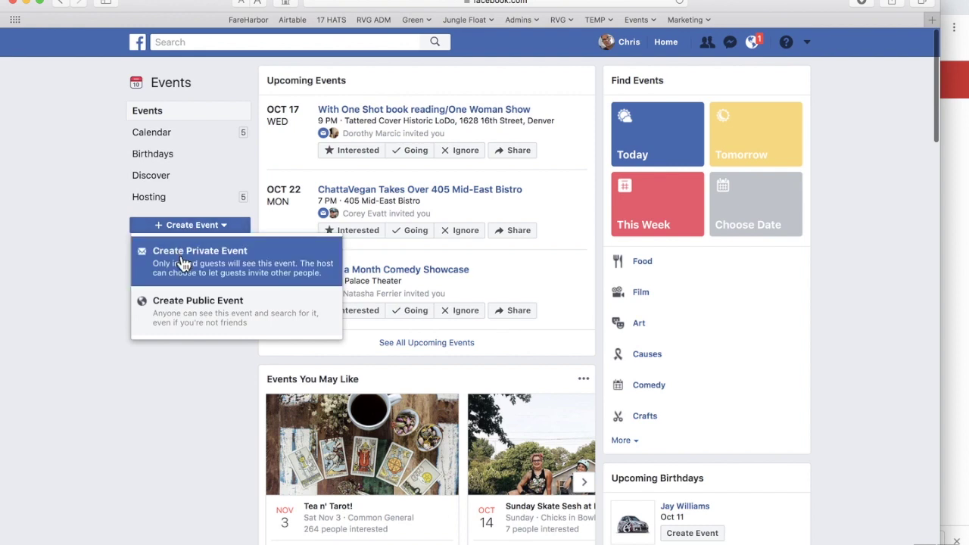
left_click(181, 262)
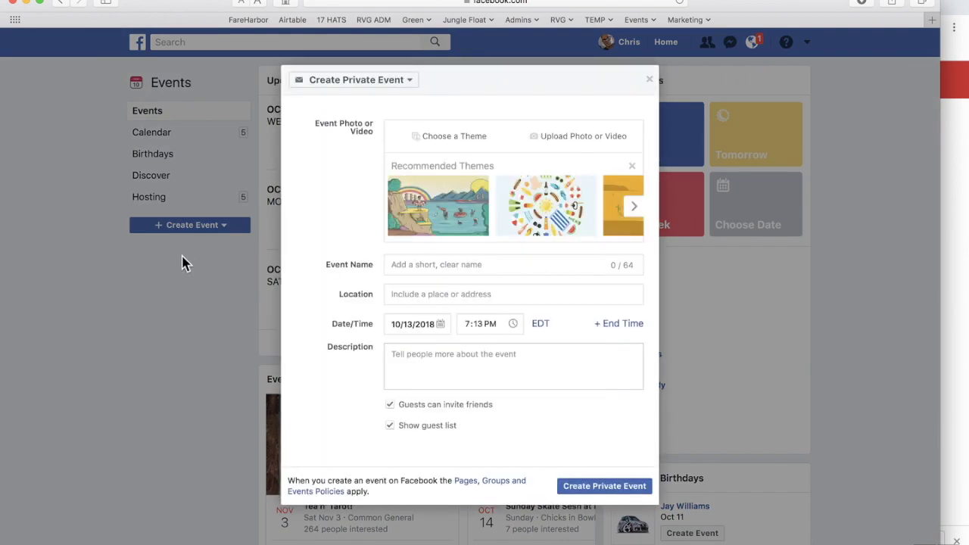
Step: Upload facebookinvitetemplate.jpg from the Downloads folder as the event photo and adjust its position in the frame
left_click(575, 139)
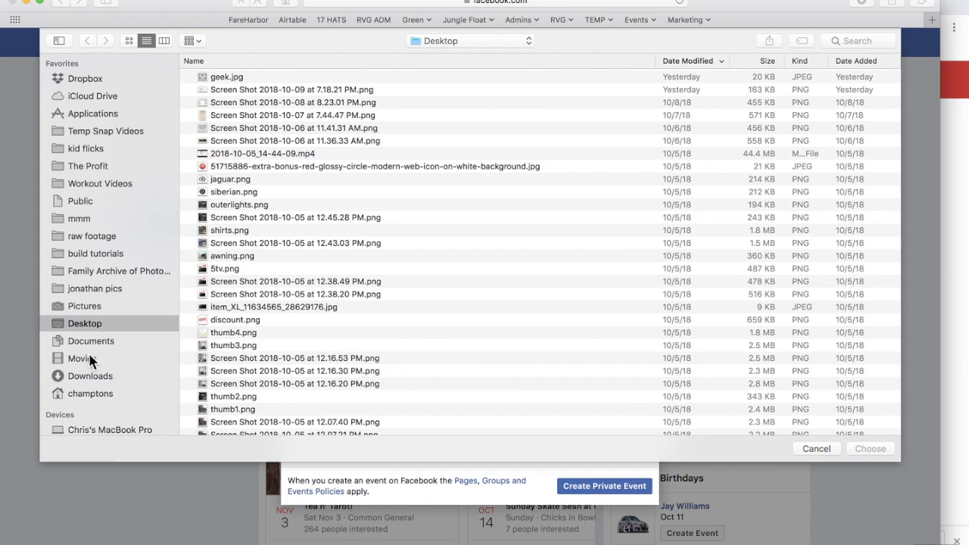
left_click(89, 378)
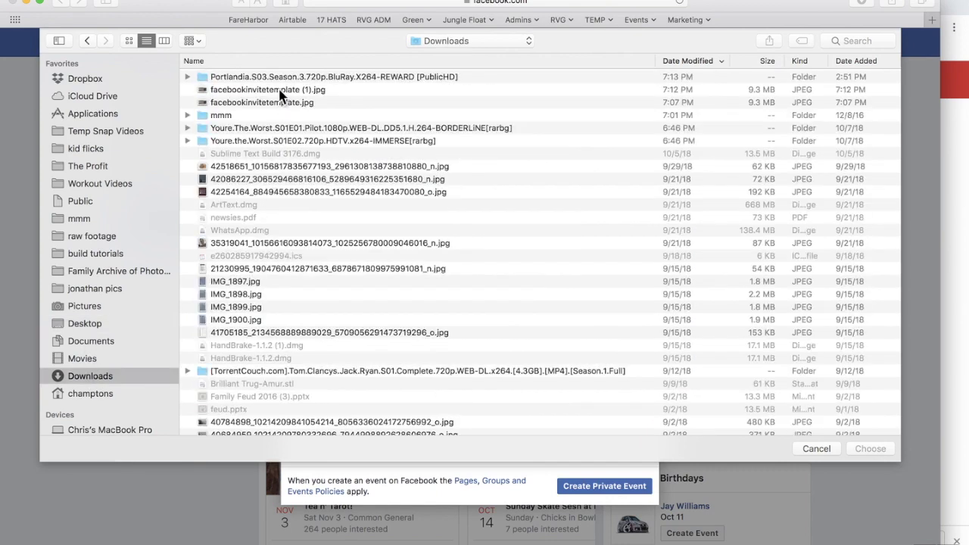
double_click(277, 104)
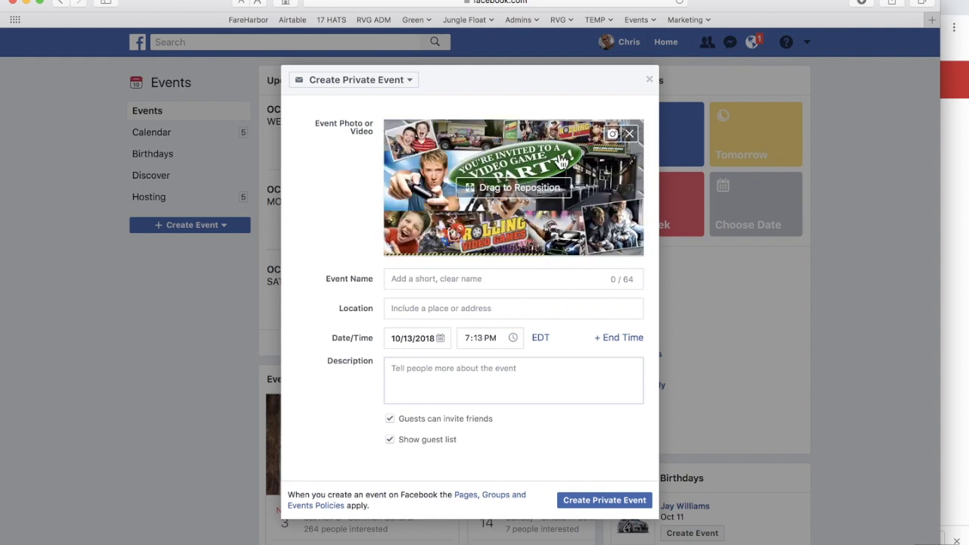
left_click_drag(592, 186, 591, 196)
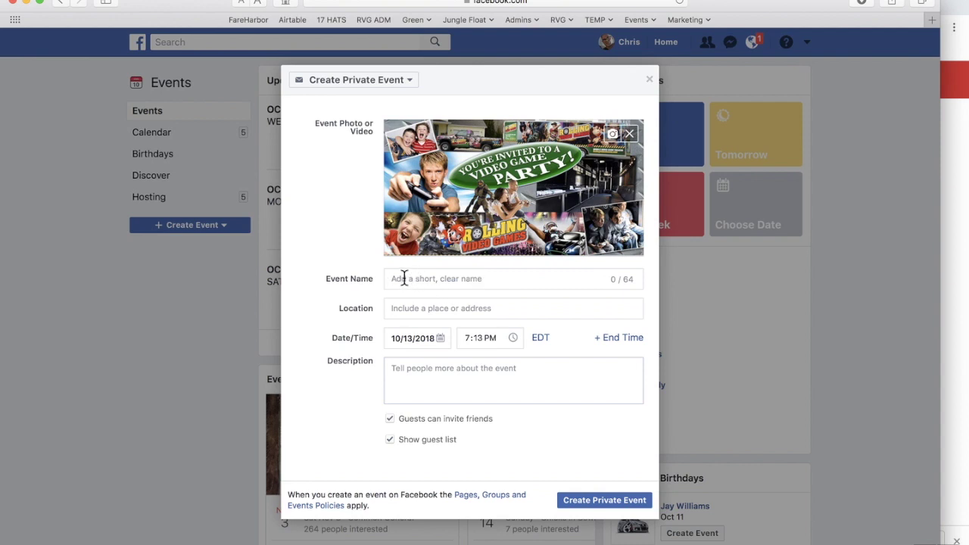
Step: Name the event with the birthday child's first name followed by "Birthday Party!" and toggle the option letting guests invite friends
type("Tony's Birthday")
type(" ap")
key("BackSpace")
key("BackSpace")
type("Pa")
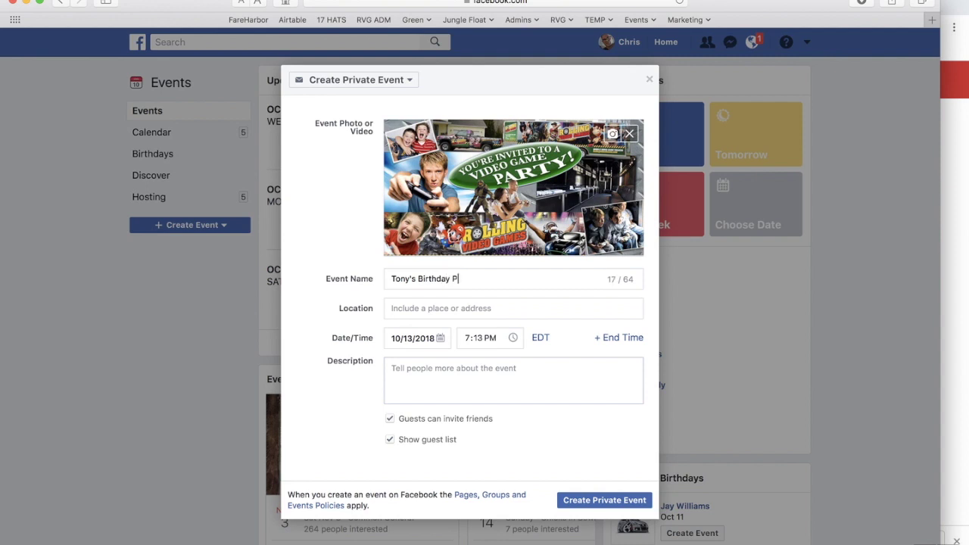
type("rty!")
left_click(435, 372)
left_click(391, 419)
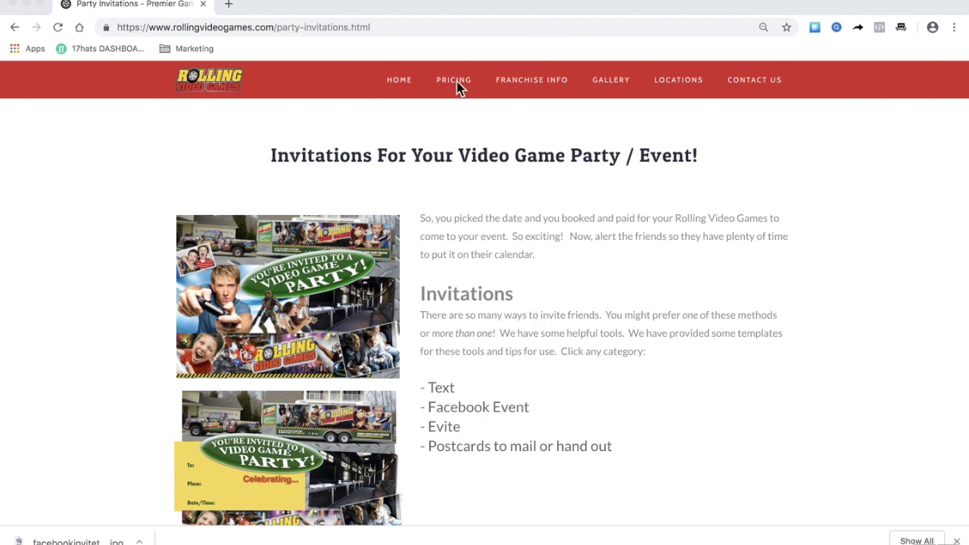
Step: Open the party site's Evite Create Your Own Invitations page and download landscapervginvitationsmallevite.jpg
mouse_move(459, 86)
mouse_move(456, 171)
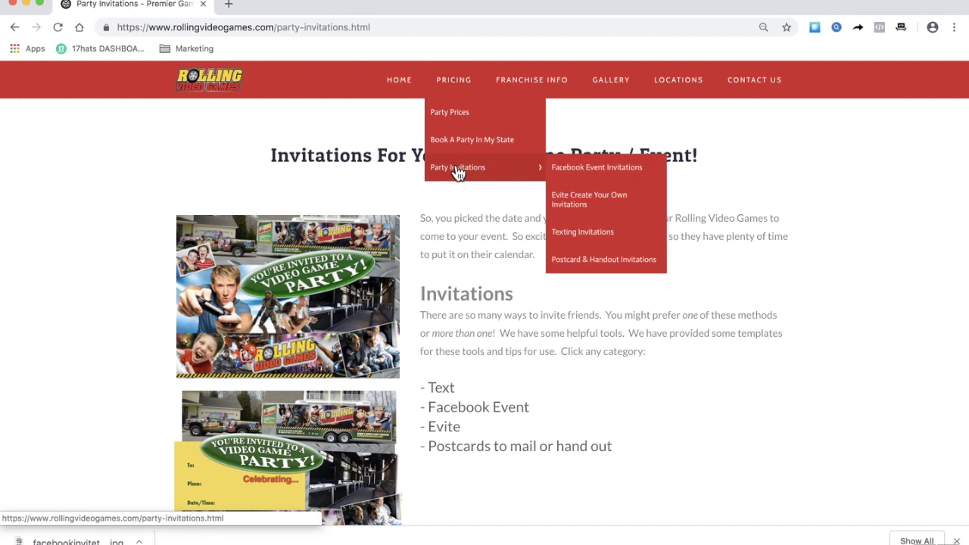
left_click(565, 201)
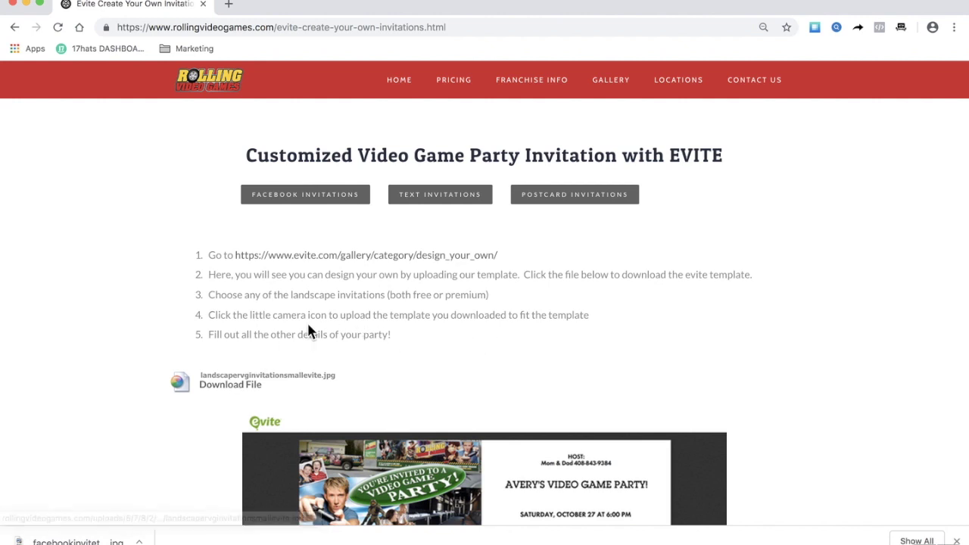
left_click(252, 392)
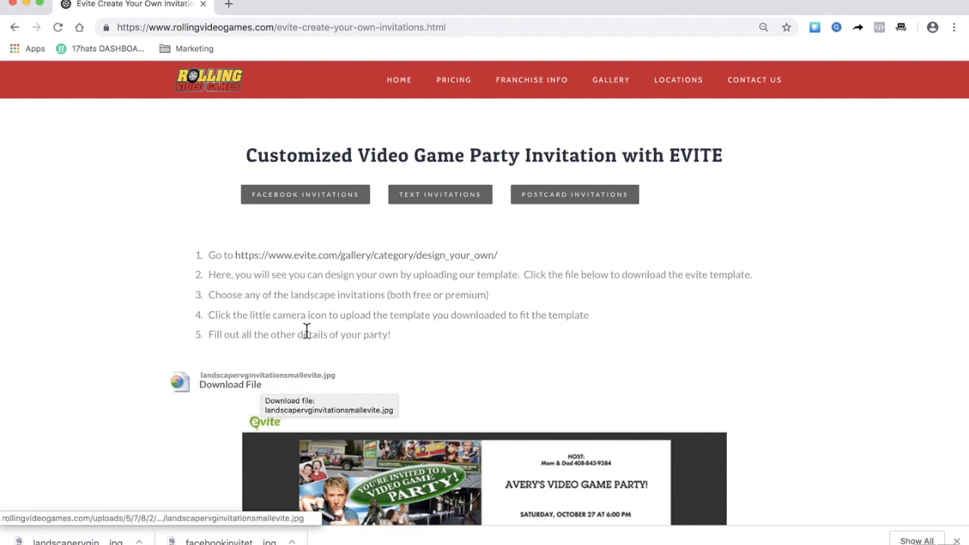
Step: Open Evite's Design Your Own gallery from the instructions and choose the free General Design Your Own invitation
left_click(378, 259)
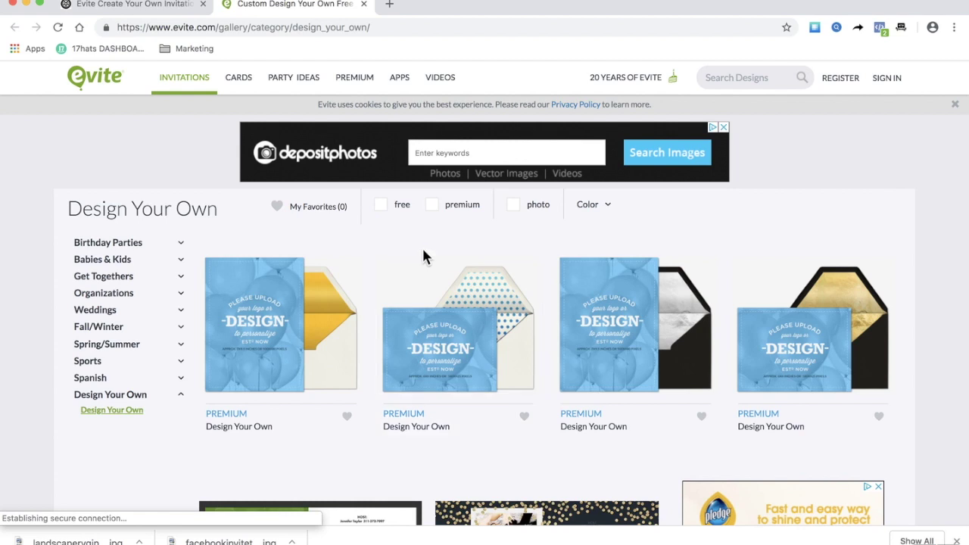
scroll(424, 256, "down", 1)
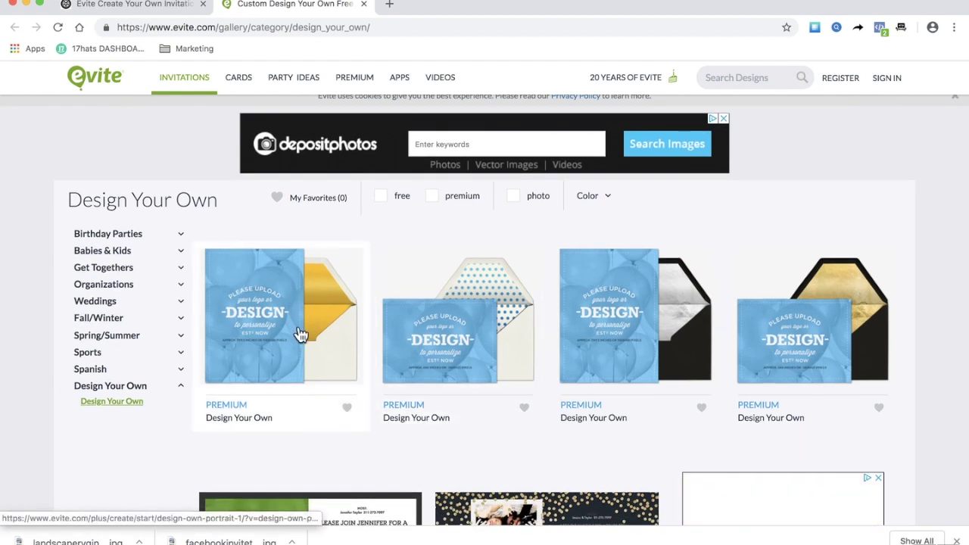
scroll(300, 335, "down", 1)
scroll(480, 301, "down", 3)
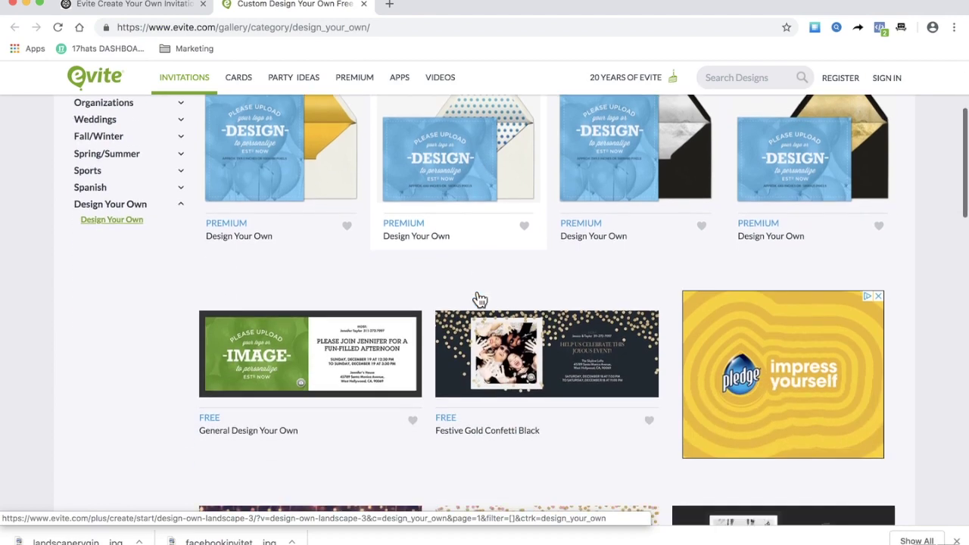
scroll(480, 300, "down", 1)
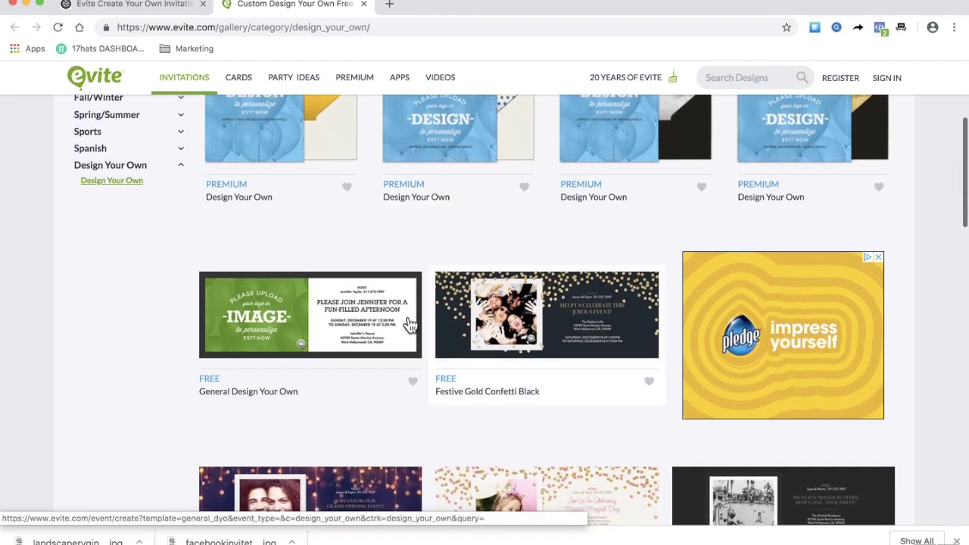
left_click(285, 333)
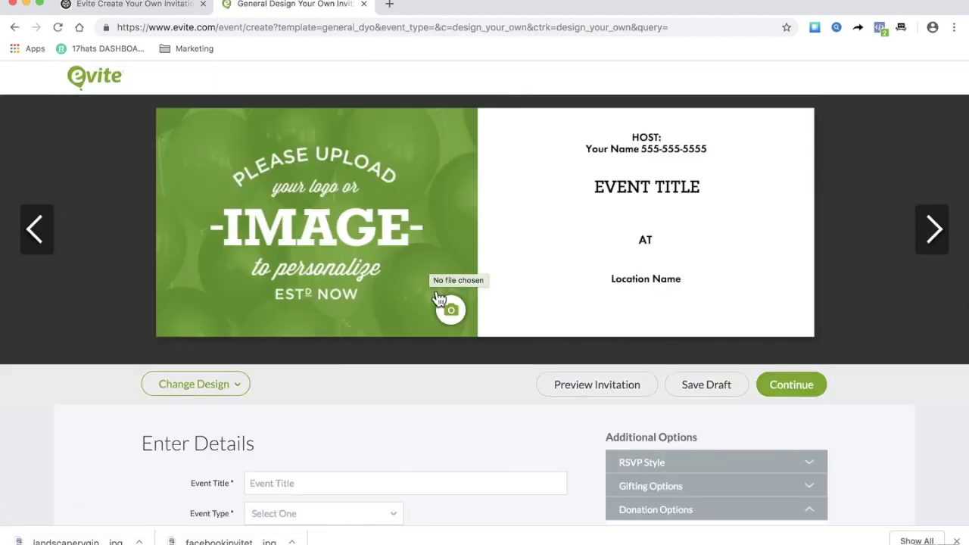
Step: Upload landscapervginvitationsmallevite.jpg from the Downloads folder as the invitation image and accept its placement
left_click(451, 311)
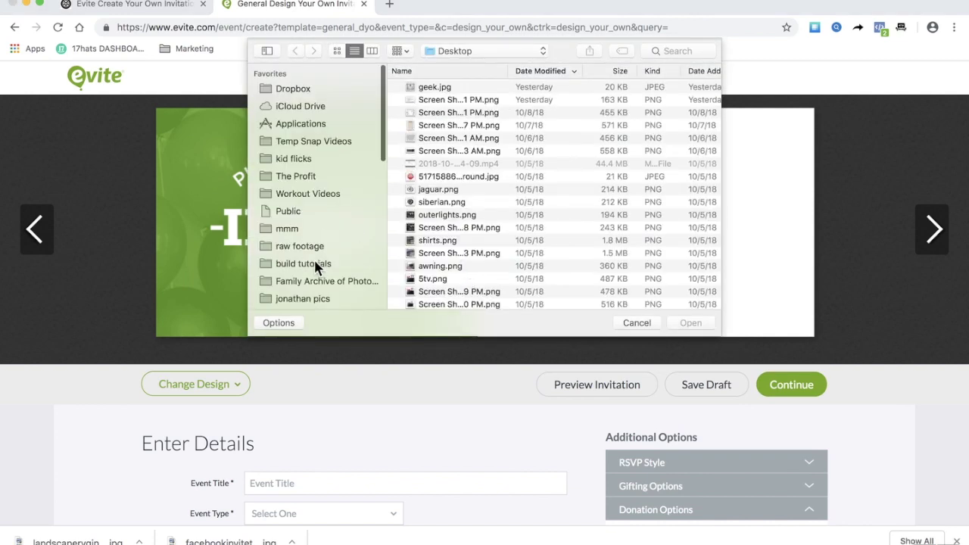
scroll(317, 269, "down", 2)
scroll(316, 271, "down", 4)
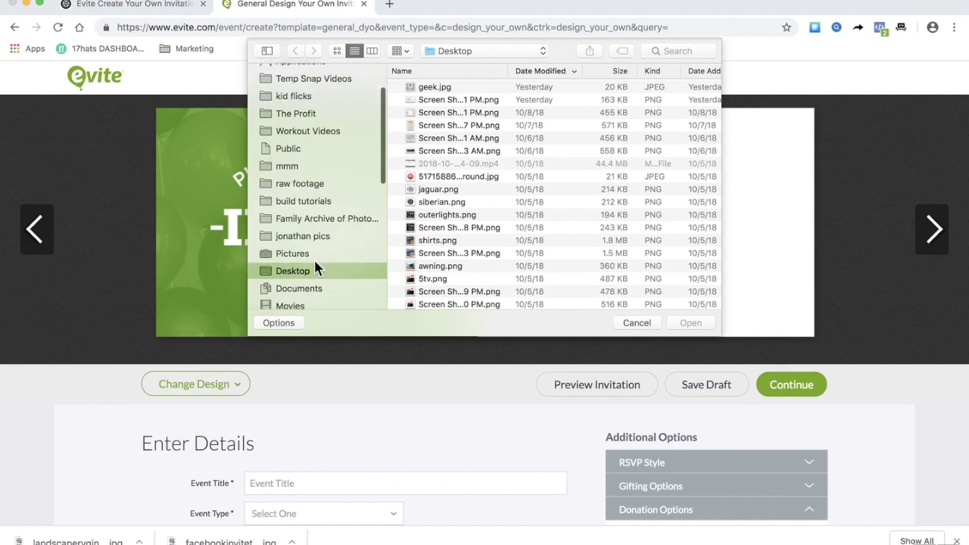
scroll(308, 291, "down", 2)
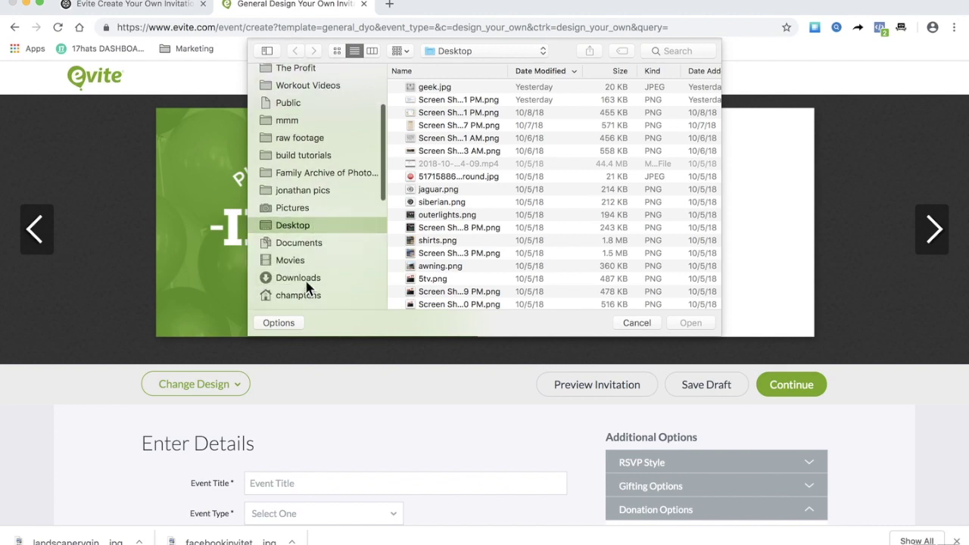
left_click(308, 286)
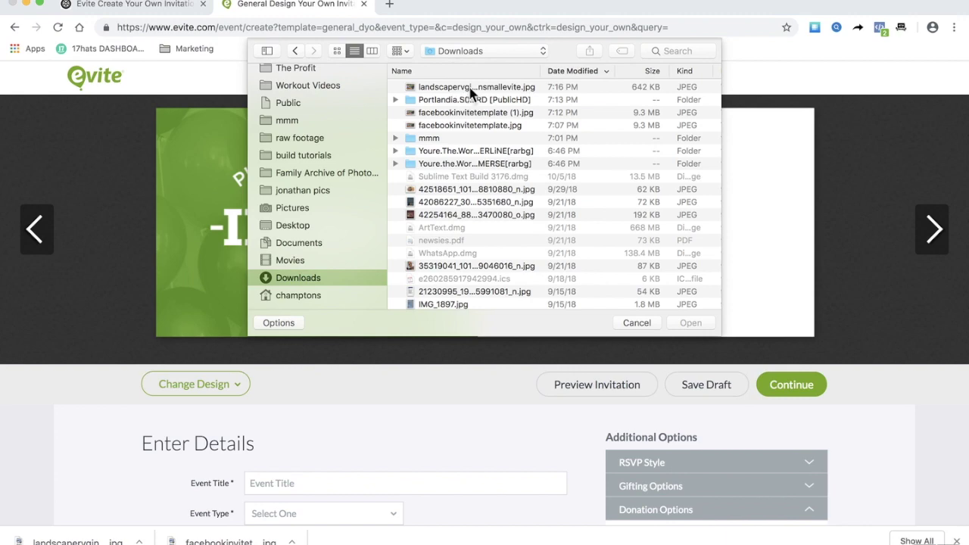
double_click(470, 87)
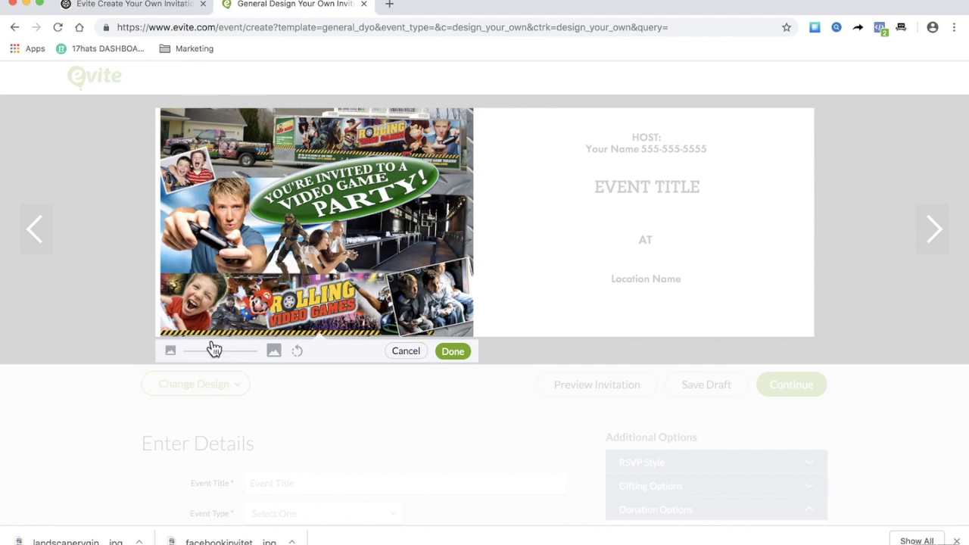
left_click(446, 355)
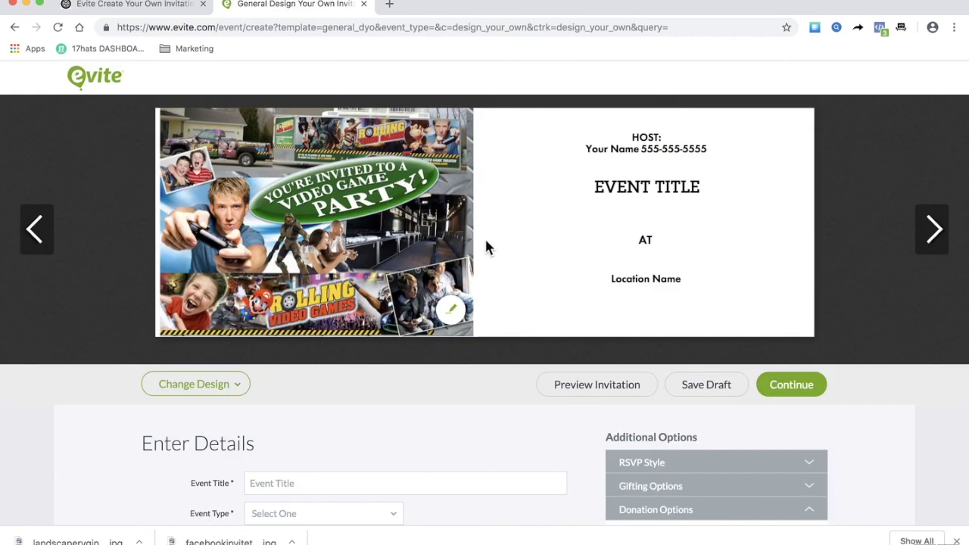
Step: Enter the event title as the child's first name followed by "12th Birth", and check the remaining detail fields and invitation preview
scroll(420, 379, "down", 3)
left_click(420, 380)
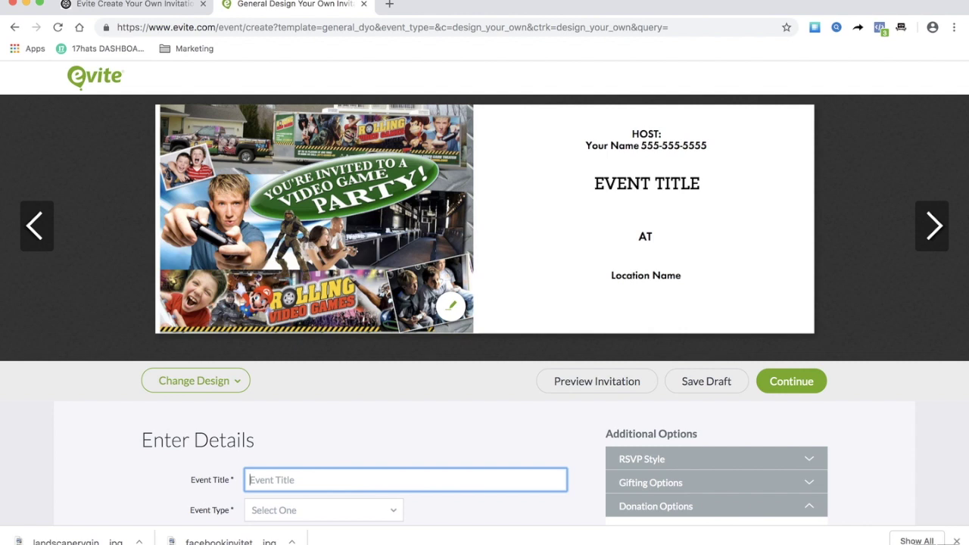
type("Tony's")
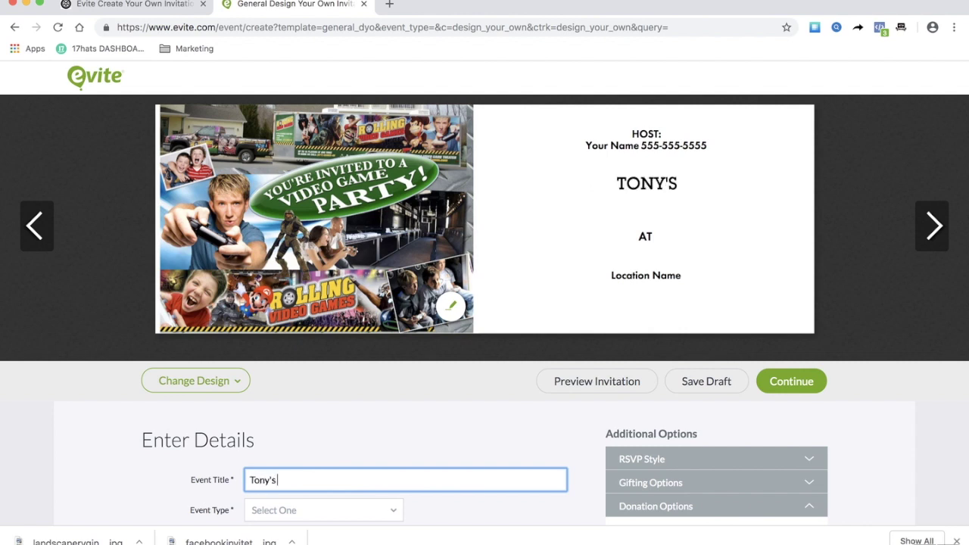
type(" 12th Birth")
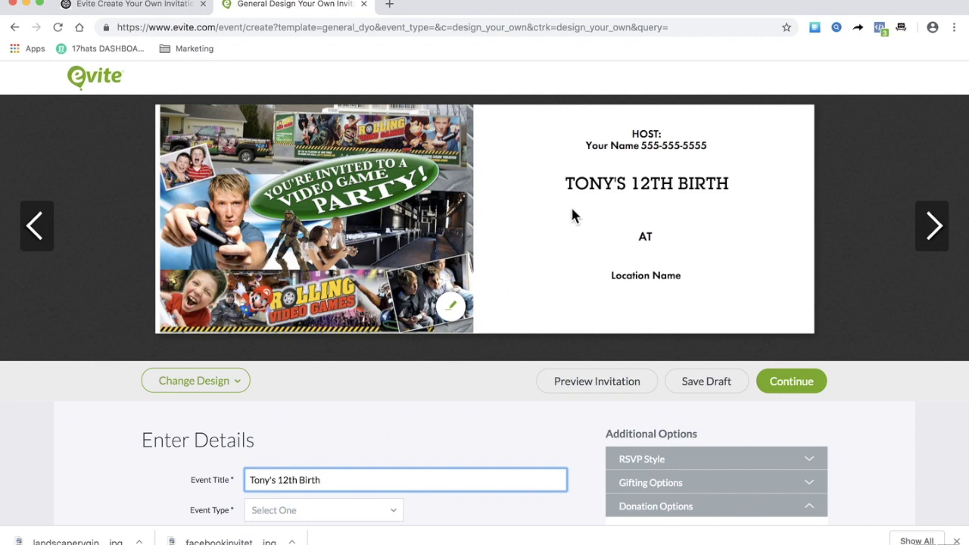
scroll(303, 493, "down", 3)
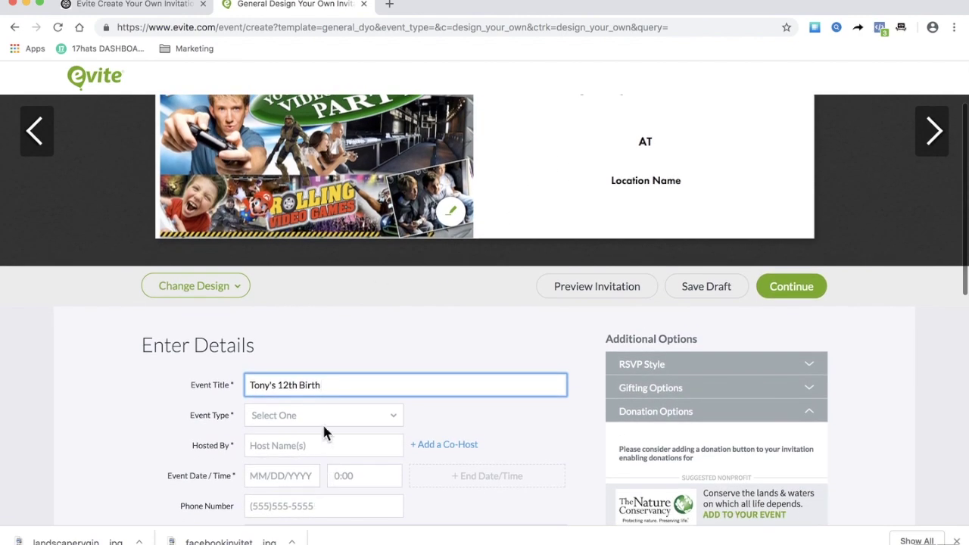
scroll(312, 420, "up", 3)
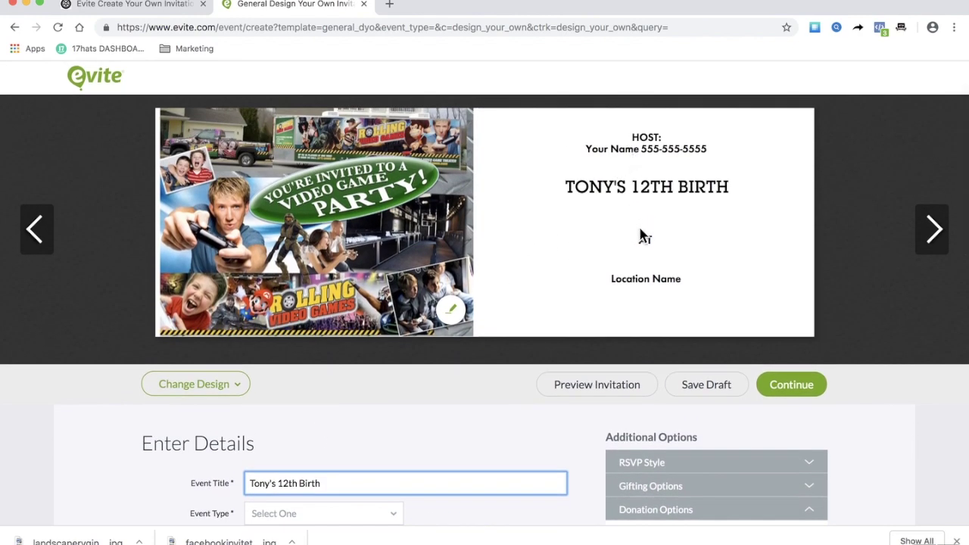
Step: Look over the event type, host, date, phone and address fields of the Evite form and the card preview
scroll(562, 295, "down", 1)
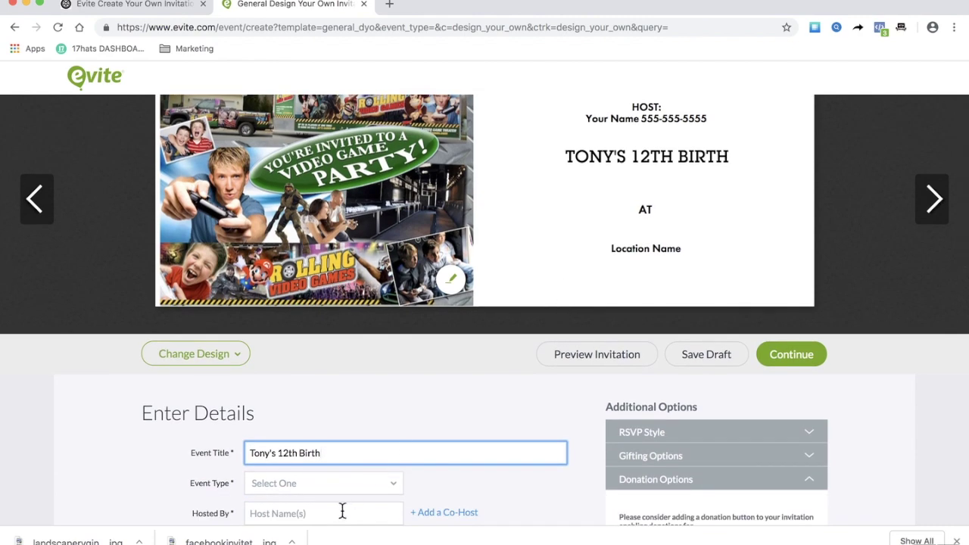
scroll(342, 511, "down", 2)
scroll(346, 476, "down", 1)
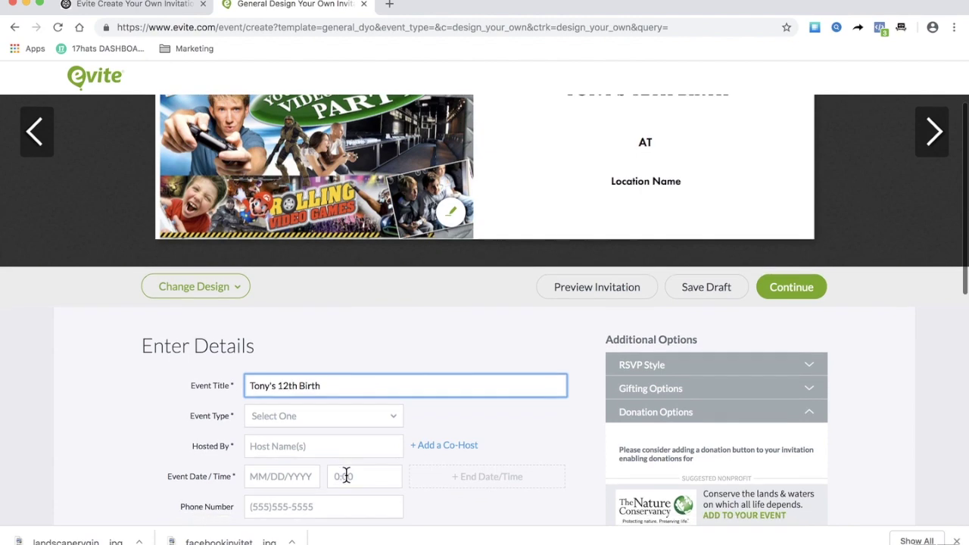
scroll(303, 481, "down", 3)
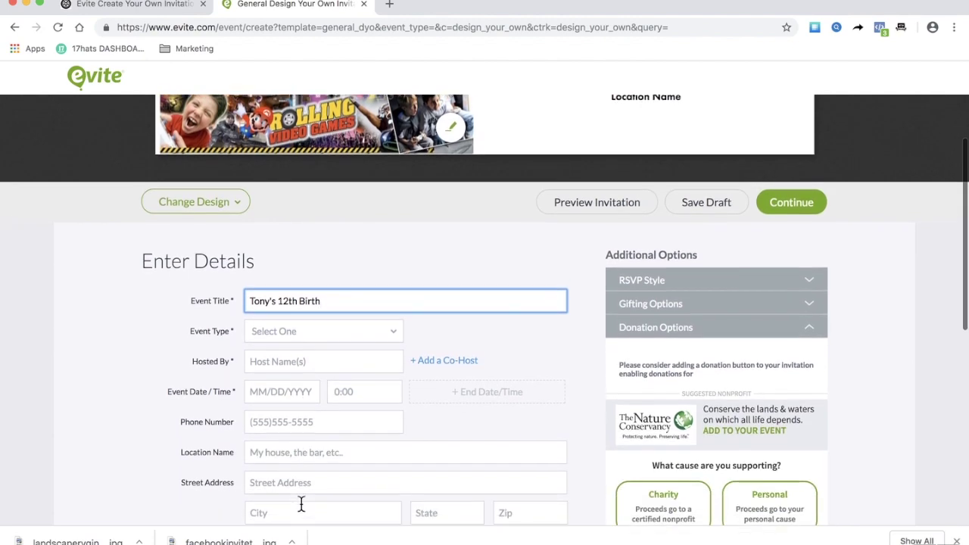
scroll(301, 503, "down", 3)
scroll(303, 507, "up", 9)
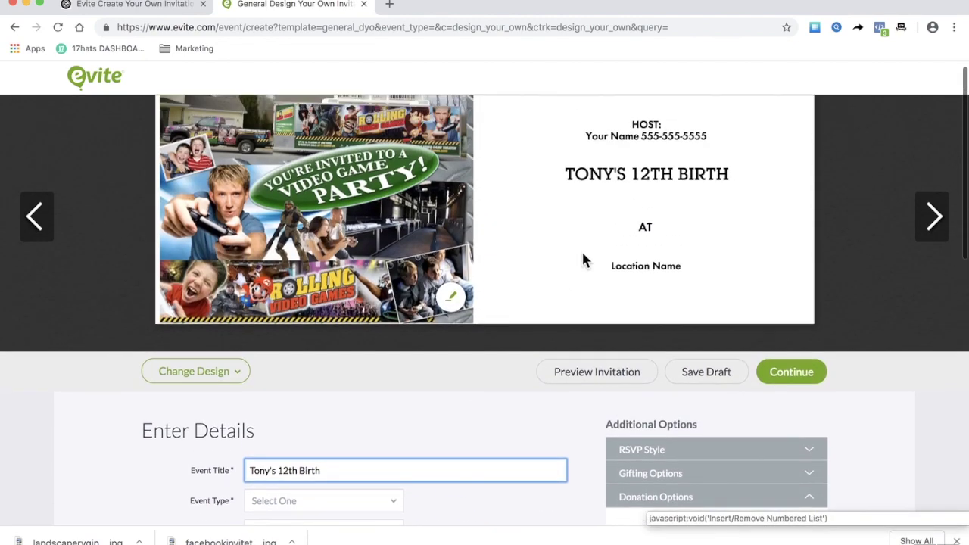
scroll(583, 260, "up", 1)
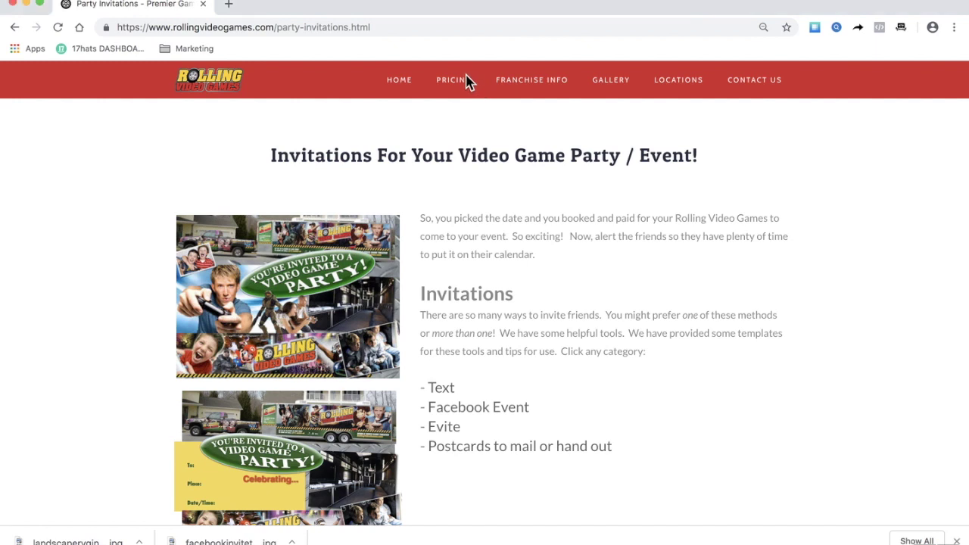
Step: Open the party site's Texting Invitations page and review its Evite instructions, template download and how-to videos
mouse_move(463, 85)
mouse_move(454, 167)
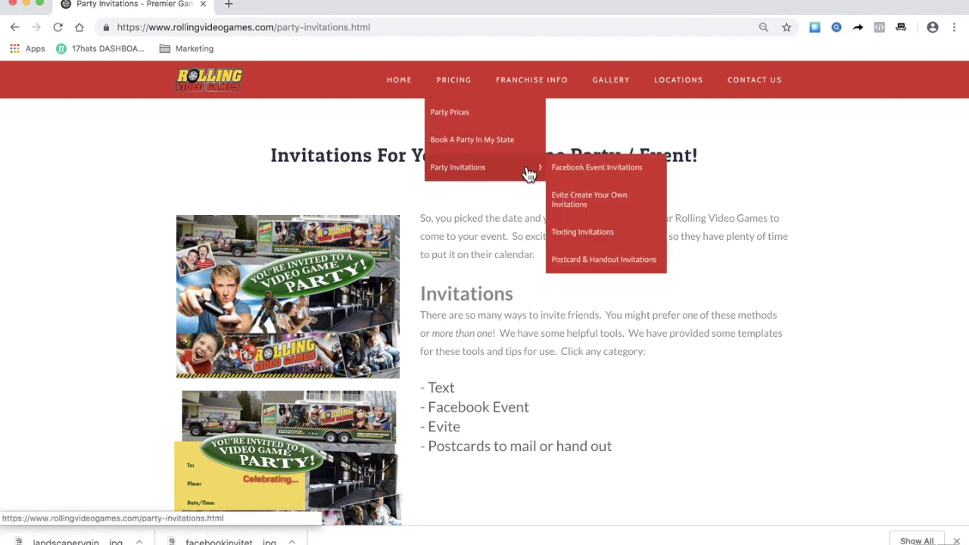
left_click(582, 237)
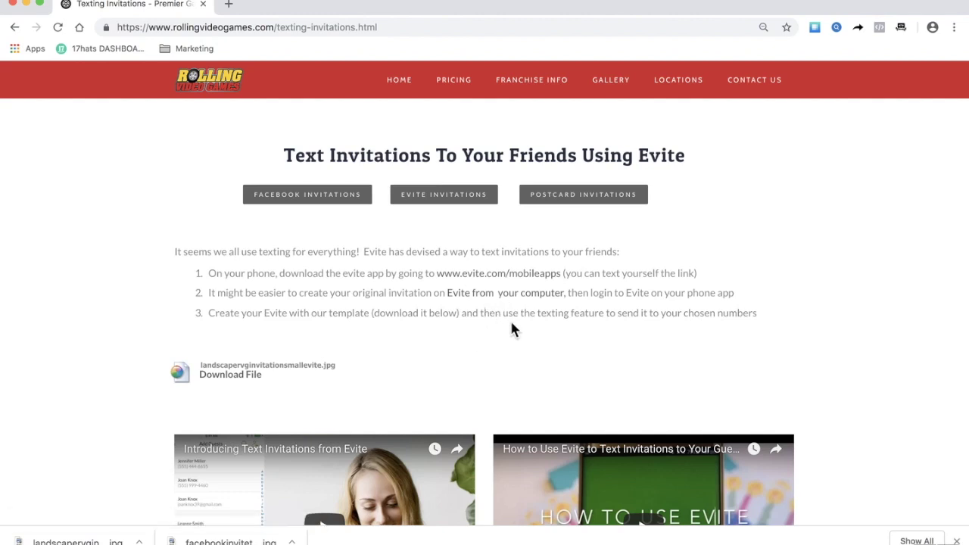
scroll(507, 329, "down", 1)
scroll(405, 445, "down", 2)
scroll(404, 445, "down", 1)
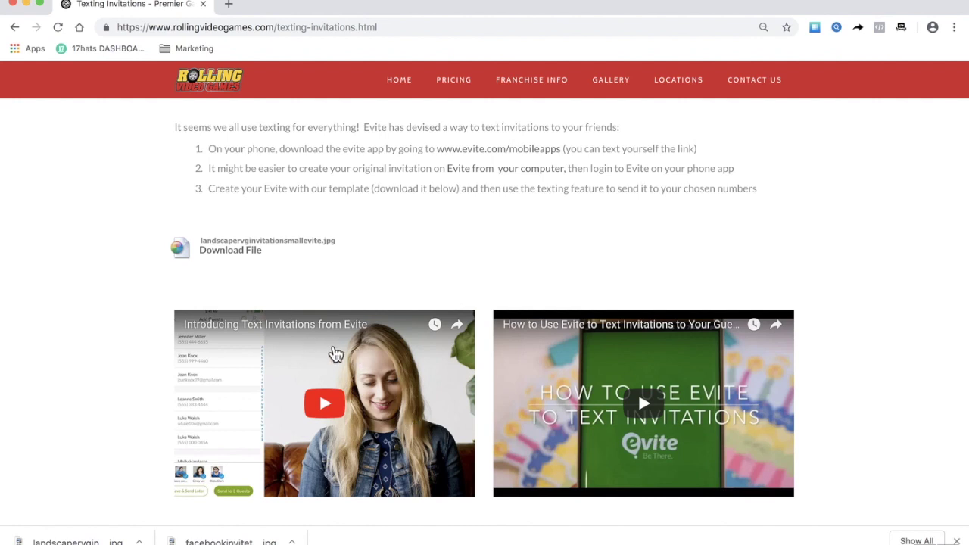
scroll(349, 351, "up", 4)
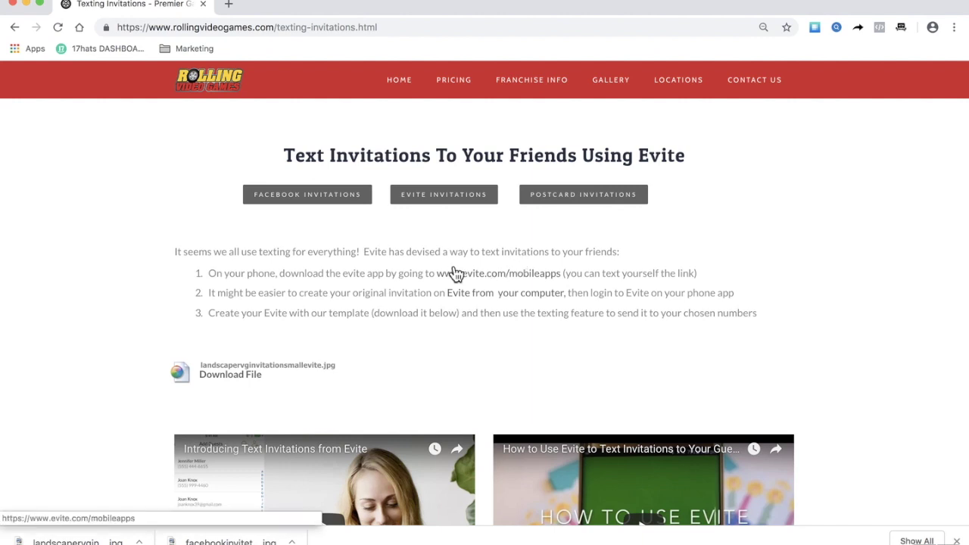
Step: Open the party site's Postcard & Handout Invitations page
mouse_move(473, 96)
mouse_move(461, 174)
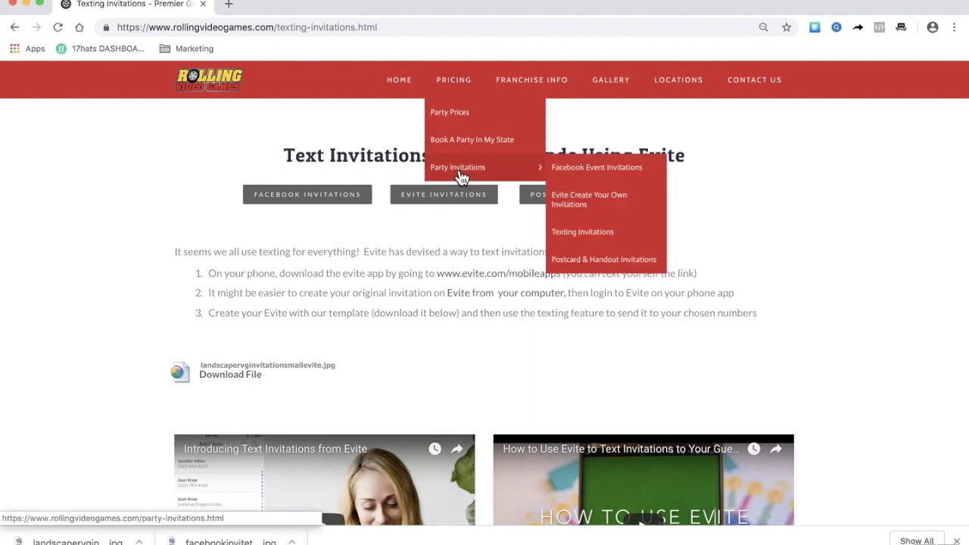
left_click(588, 269)
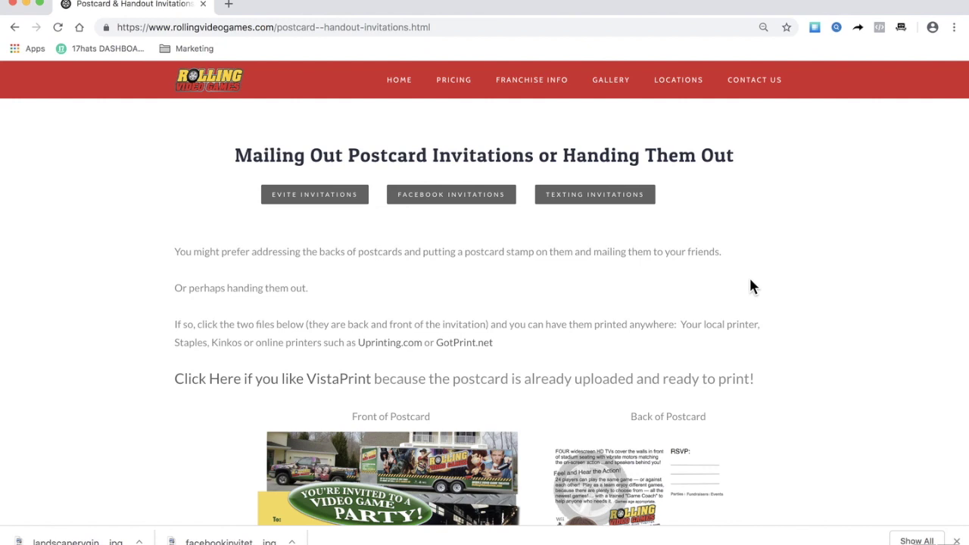
Step: Examine the front and back postcard designs, their PDF downloads and the printing options, including the VistaPrint link
scroll(749, 285, "down", 4)
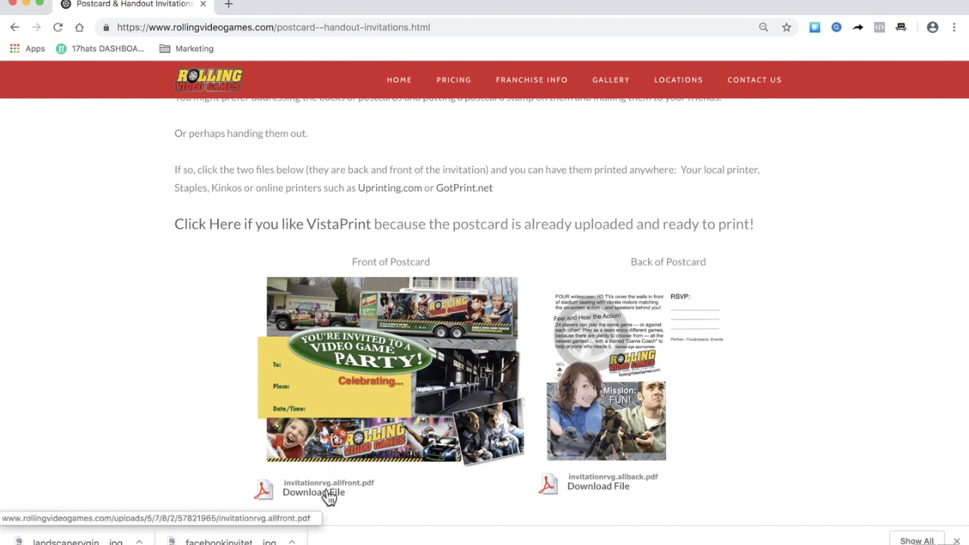
scroll(401, 438, "down", 1)
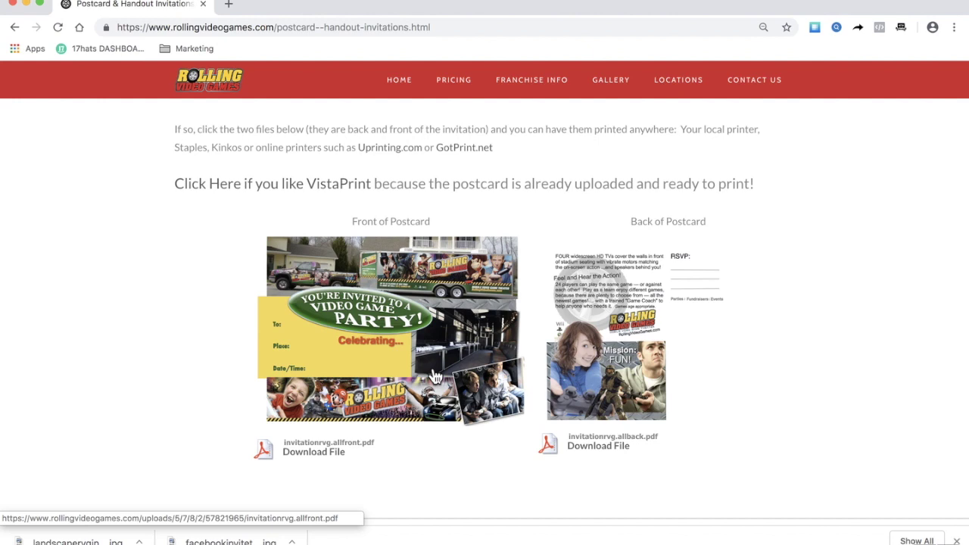
scroll(435, 376, "up", 2)
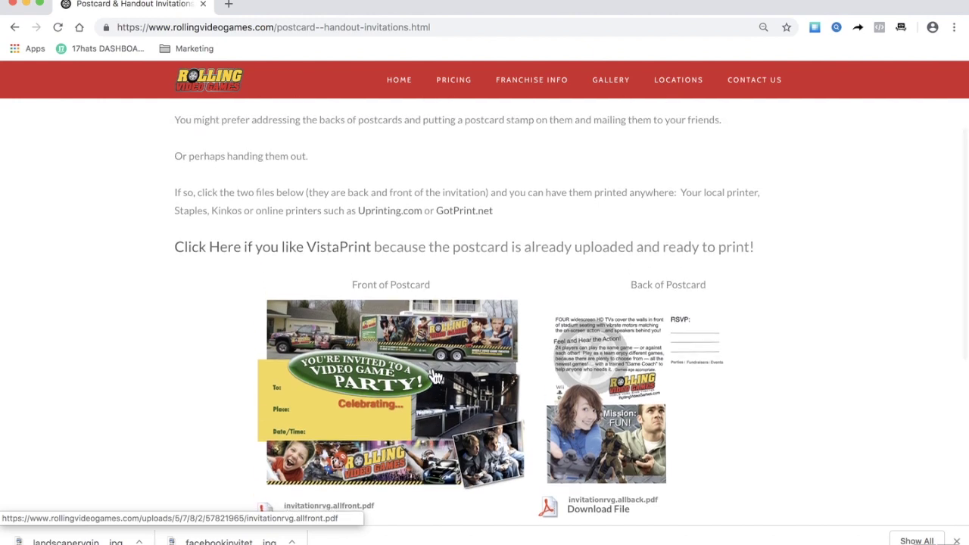
scroll(435, 376, "down", 1)
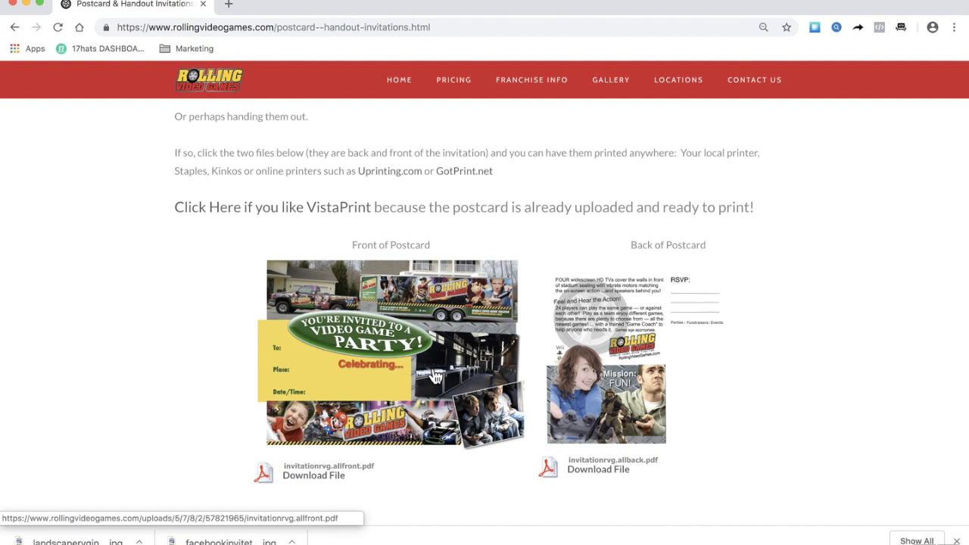
scroll(435, 376, "up", 1)
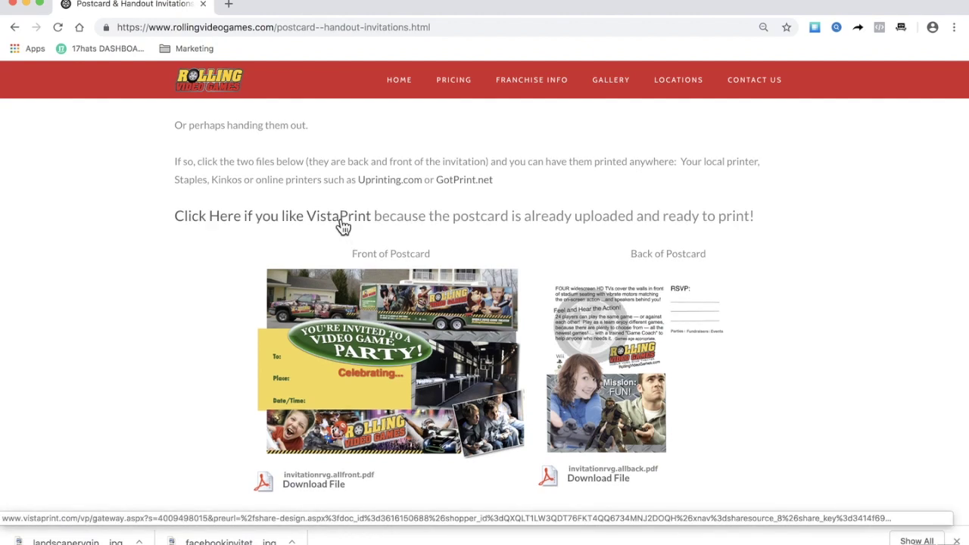
scroll(340, 224, "up", 1)
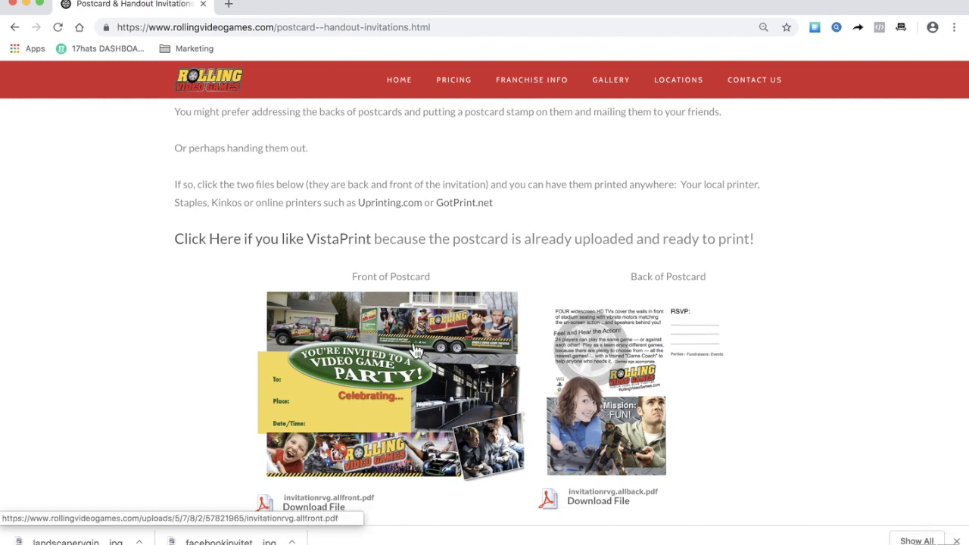
scroll(426, 389, "down", 1)
scroll(424, 389, "down", 3)
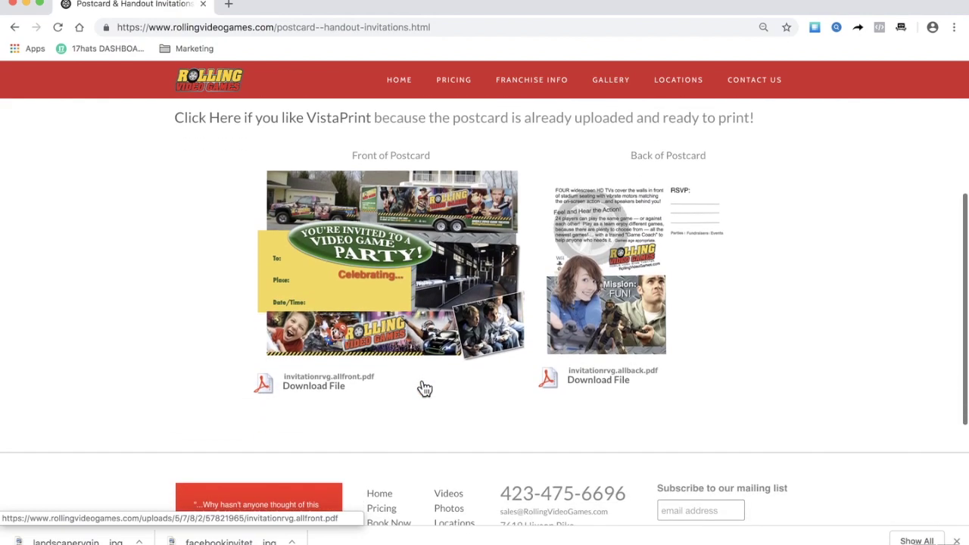
scroll(415, 370, "up", 3)
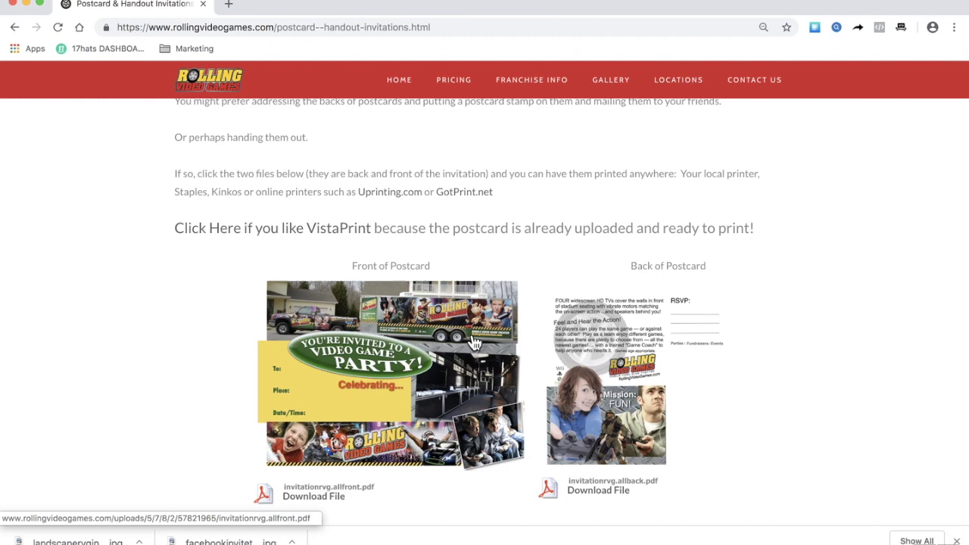
scroll(435, 339, "up", 1)
scroll(433, 339, "up", 3)
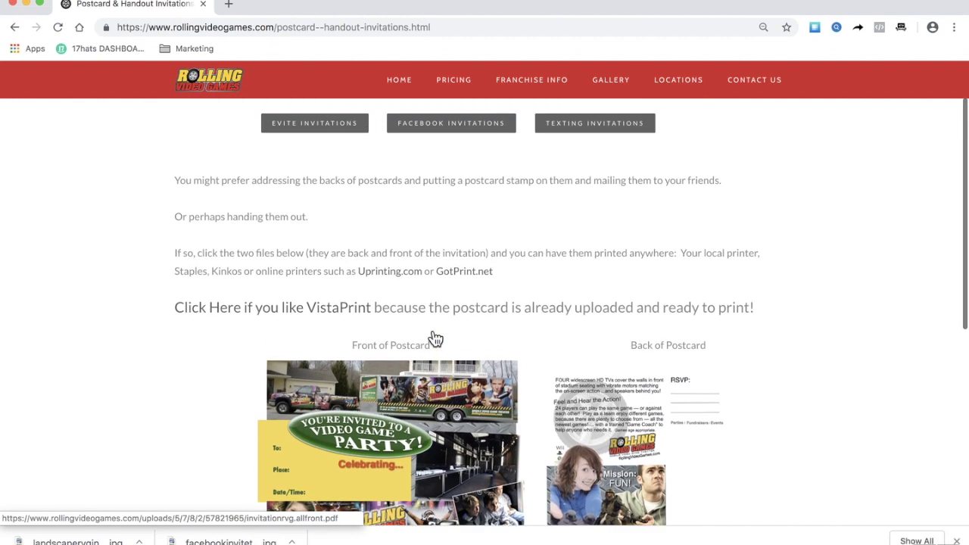
Step: Display the site's list of Party Invitations pages
mouse_move(451, 89)
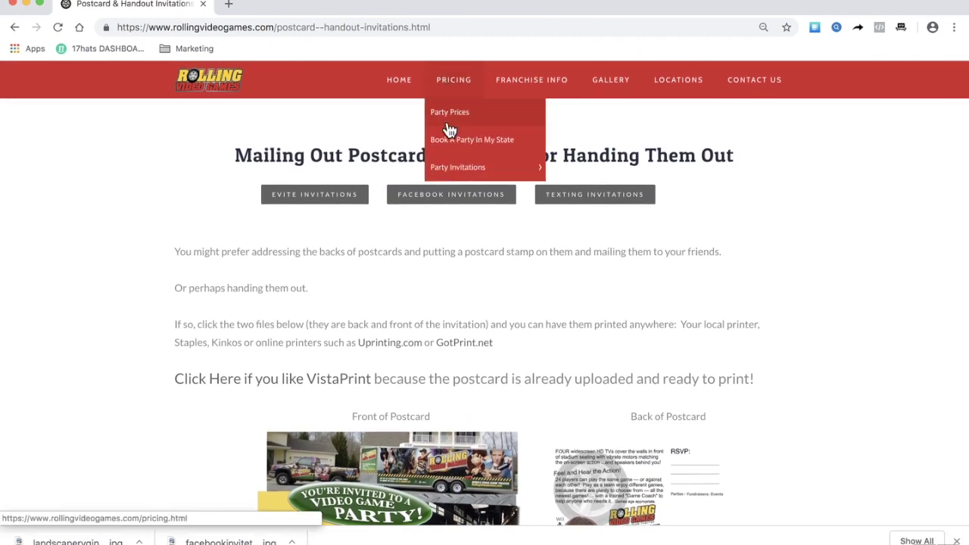
mouse_move(449, 174)
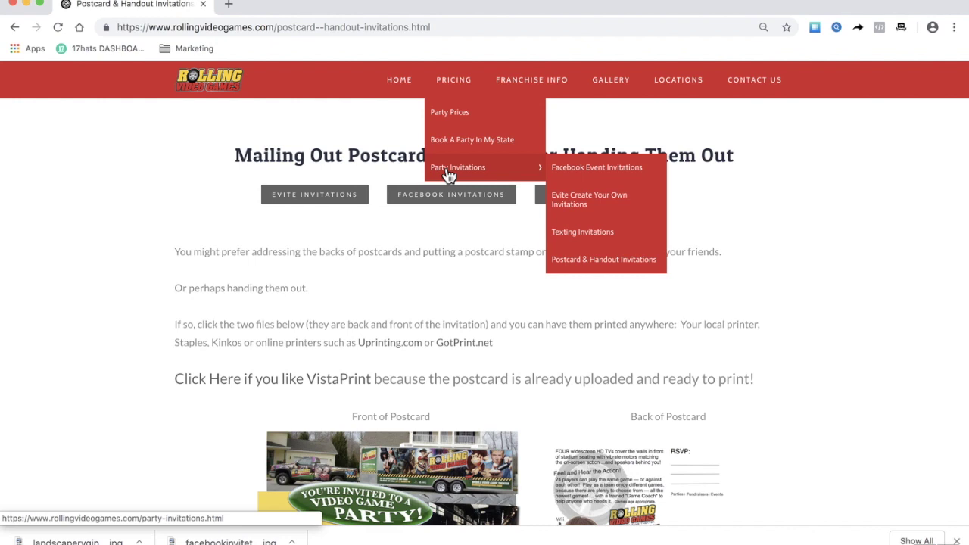